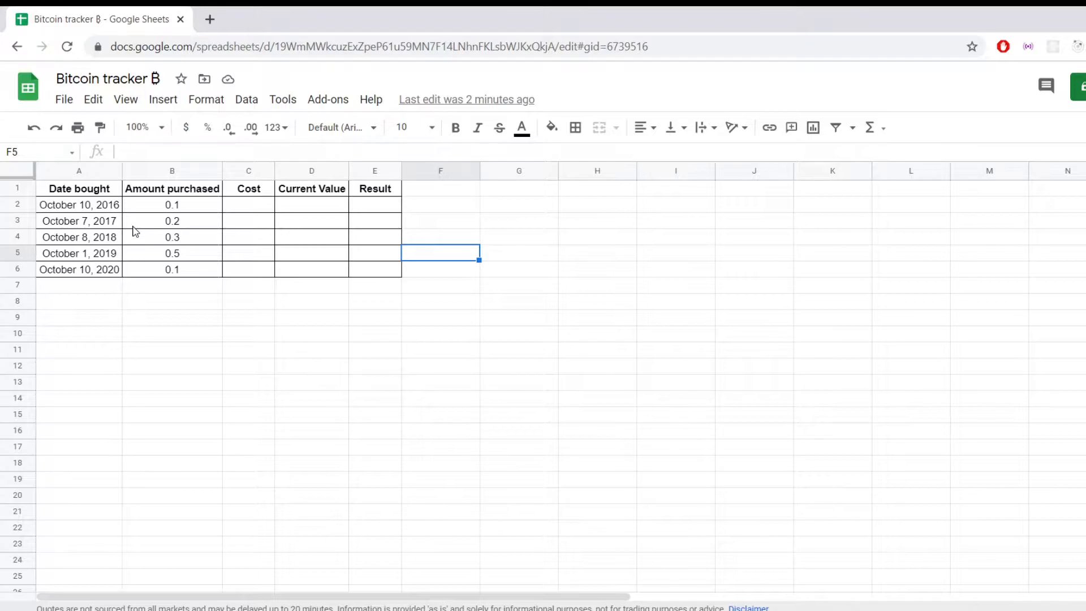
Step: Enter =GOOGLEFINANCE("Currency:BTCUSD","PRICE",A2) in cell C11 to fetch the Bitcoin price for the first purchase date
click(248, 353)
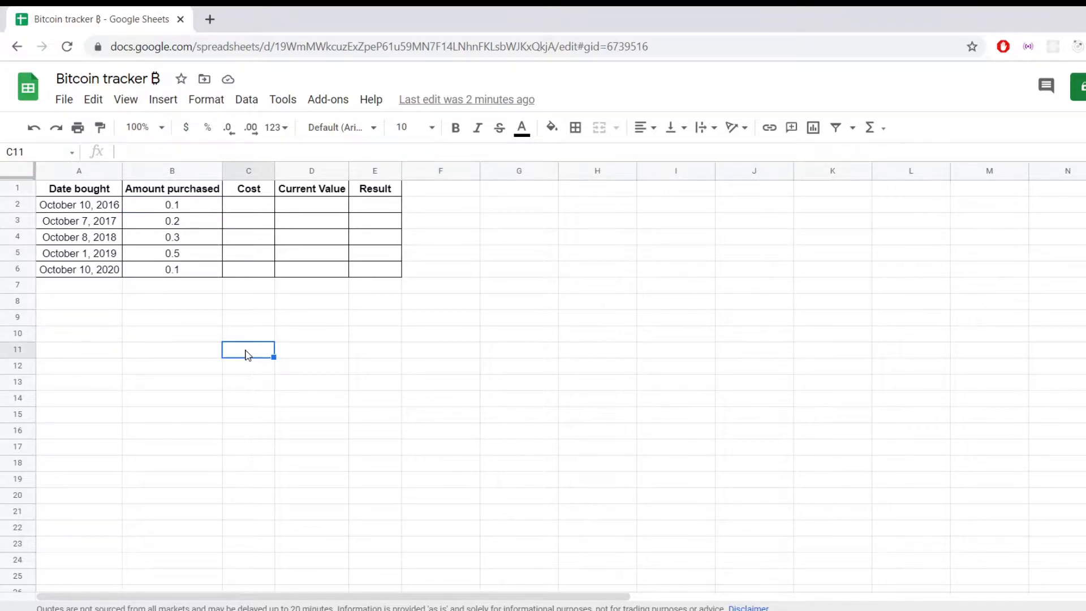
text(=GOO)
key(Tab)
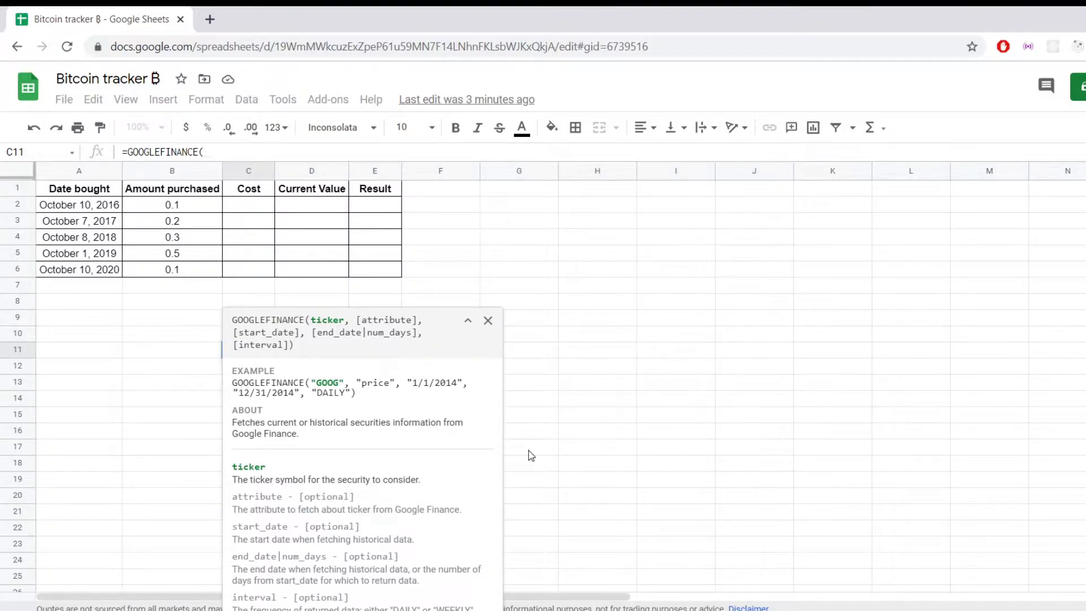
text("C)
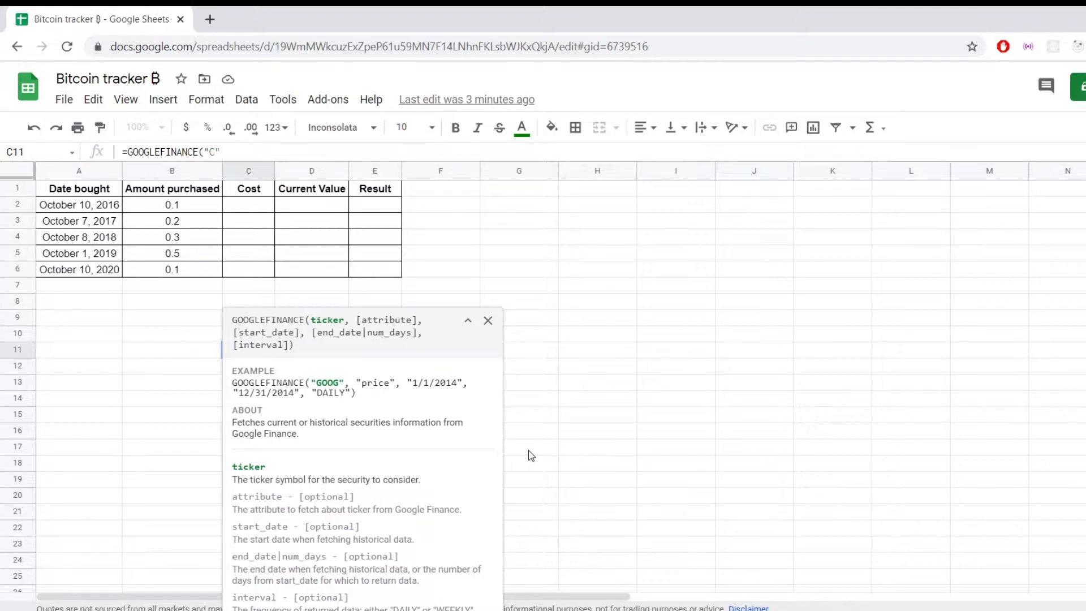
text(urrency:BTCUSD)
text(,)
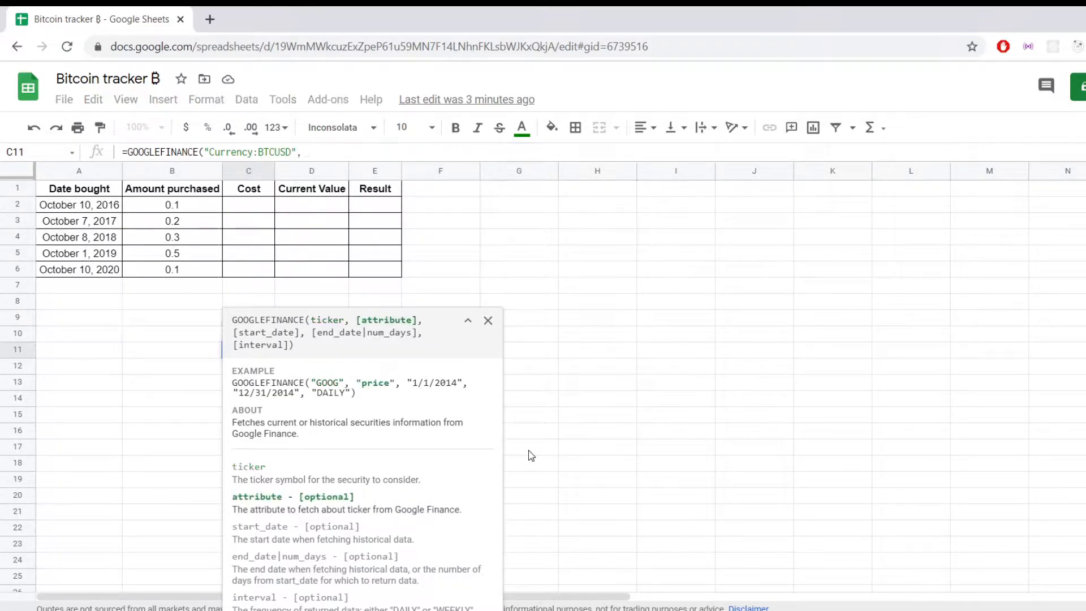
text(""PRICE)
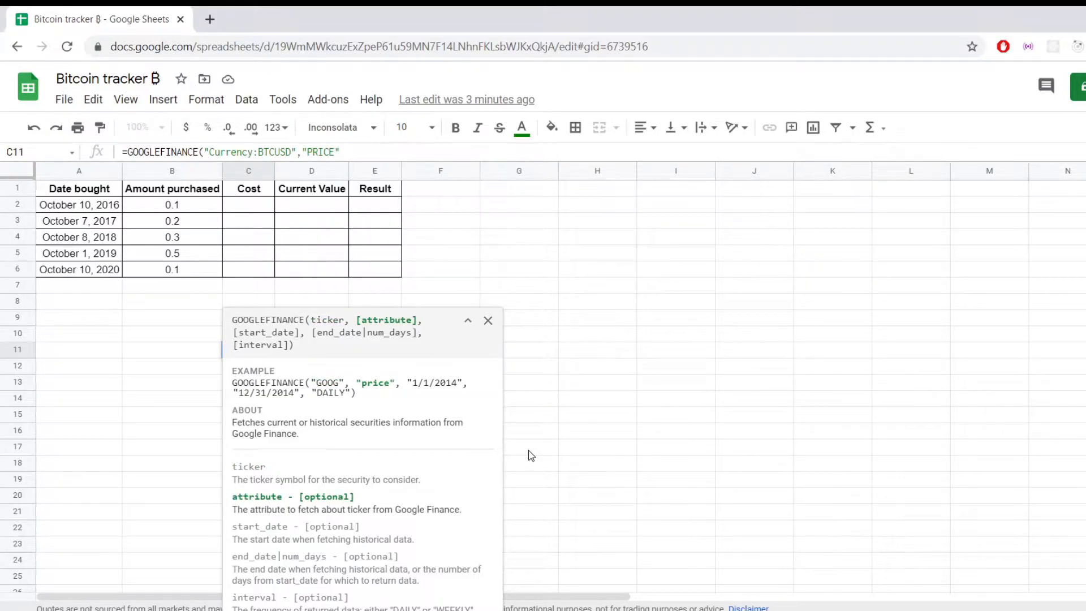
text(,)
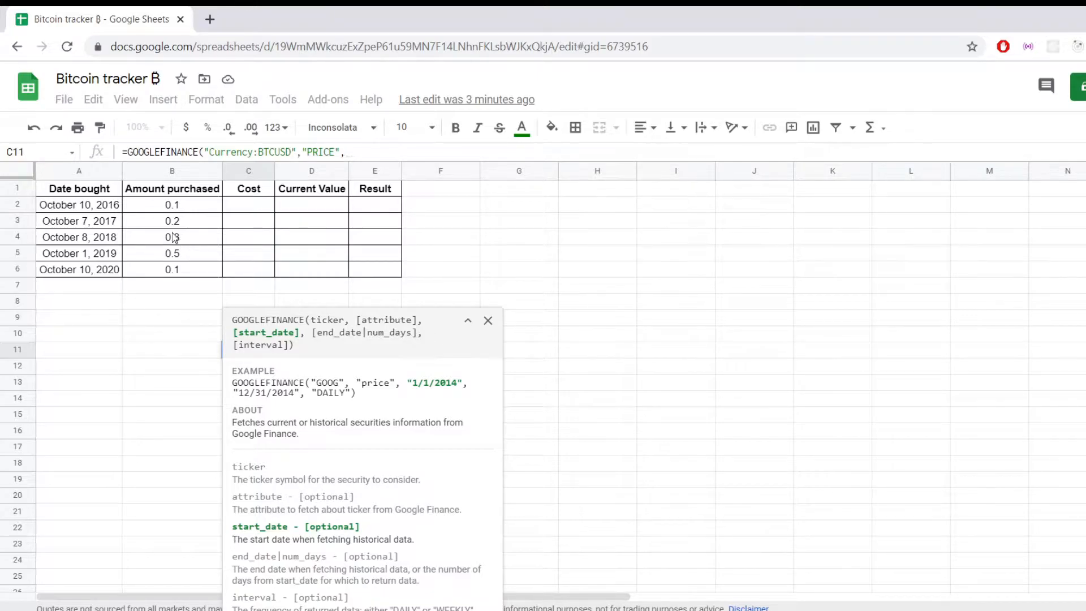
click(104, 207)
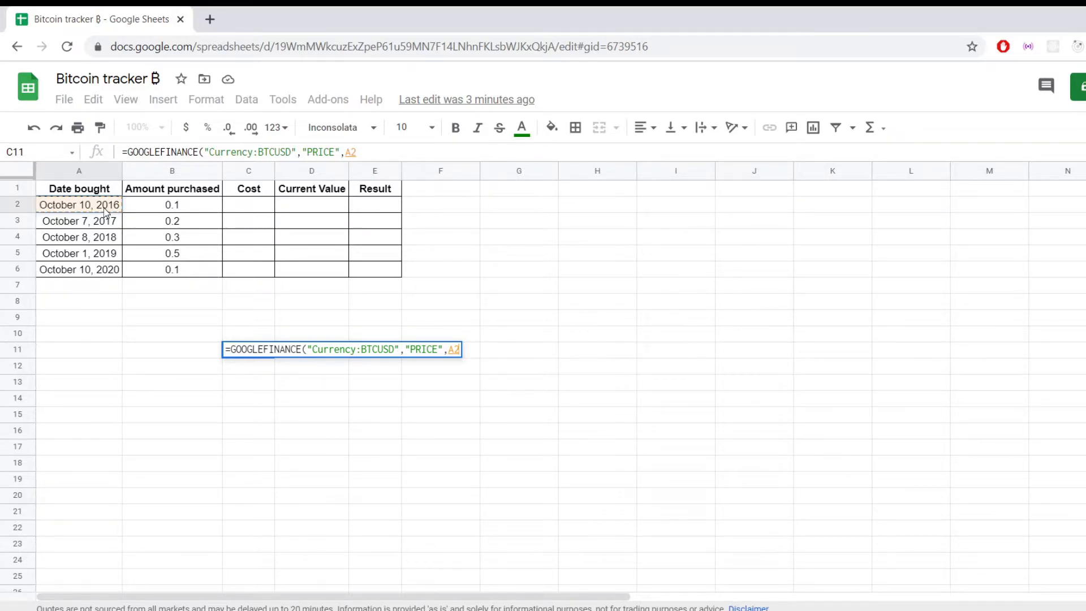
key(Return)
Step: Examine the date and closing price cells returned by the formula in C11, along with the formula itself
key(Up)
key(Down)
key(Right)
key(Left)
key(Right)
key(Up)
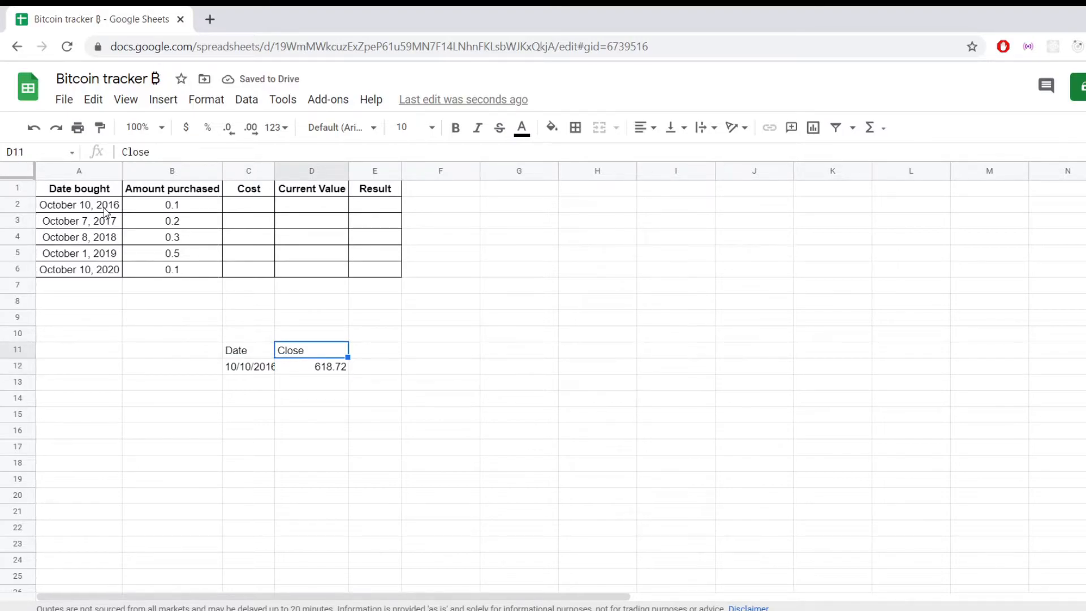
key(Left)
key(Return)
key(ctrl+a)
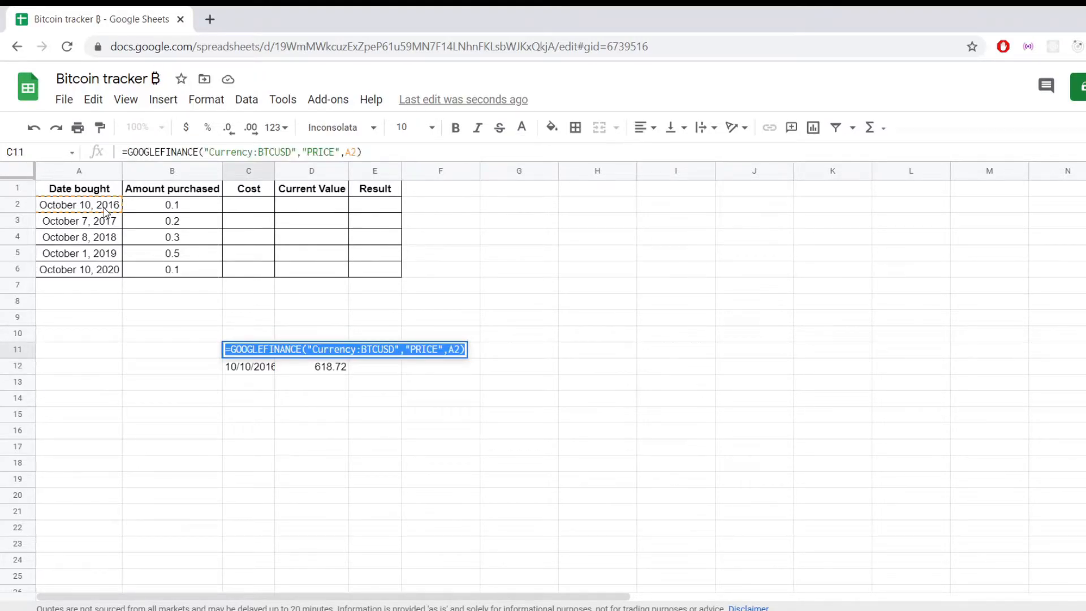
key(Escape)
key(Right)
key(Down)
key(Left)
key(Right)
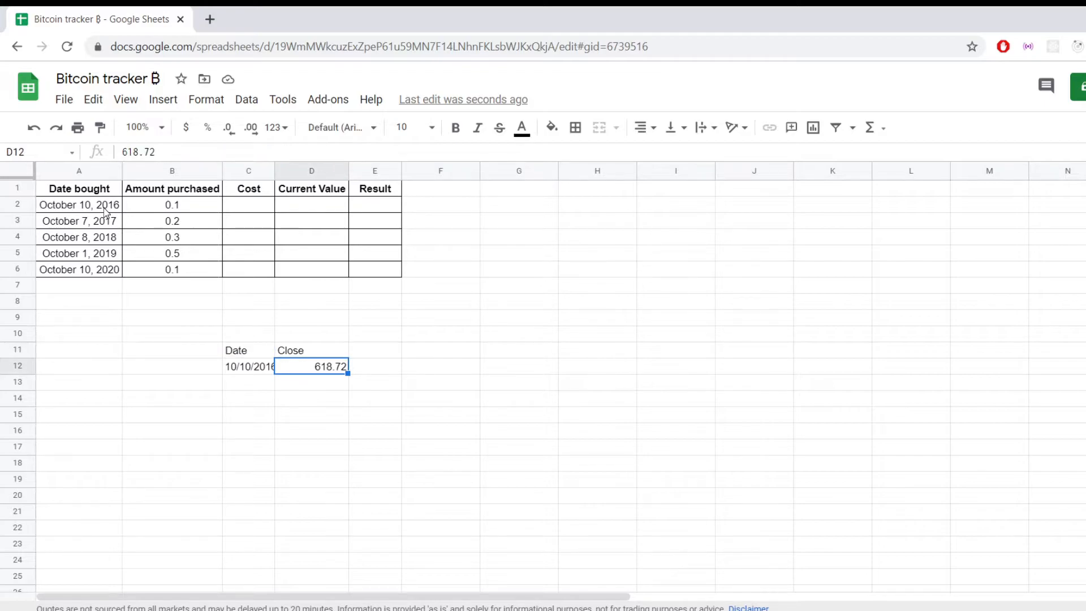
Step: Copy the full text of the GOOGLEFINANCE formula in C11, leaving the cell unedited
key(Up)
key(Left)
key(Return)
key(ctrl+a)
key(ctrl+c)
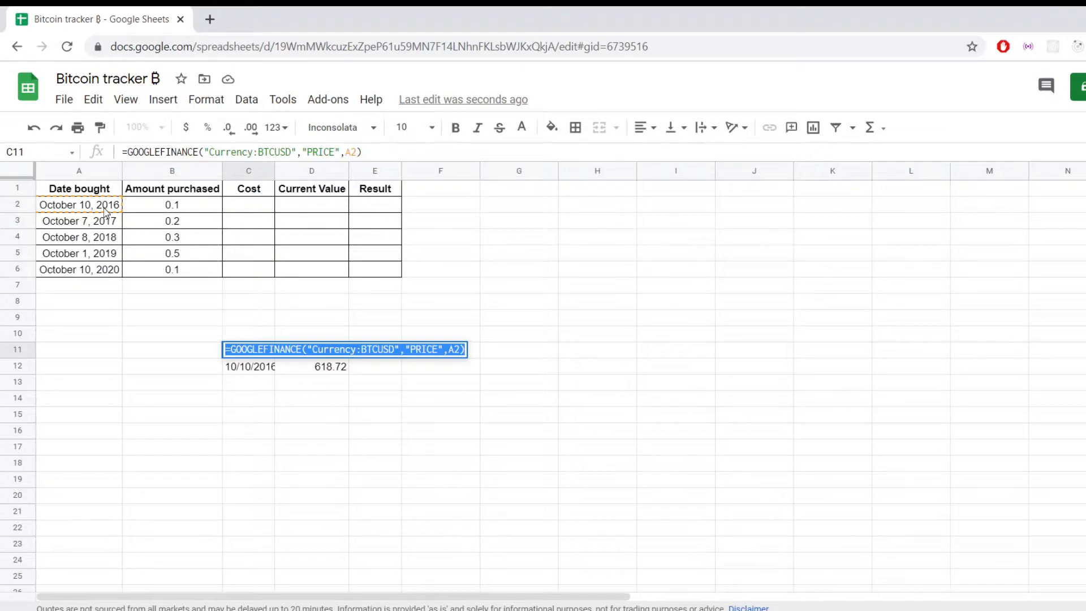
key(Escape)
Step: Start an INDEX formula in C2 with the copied GOOGLEFINANCE formula as its reference, without the extra equals sign
click(258, 209)
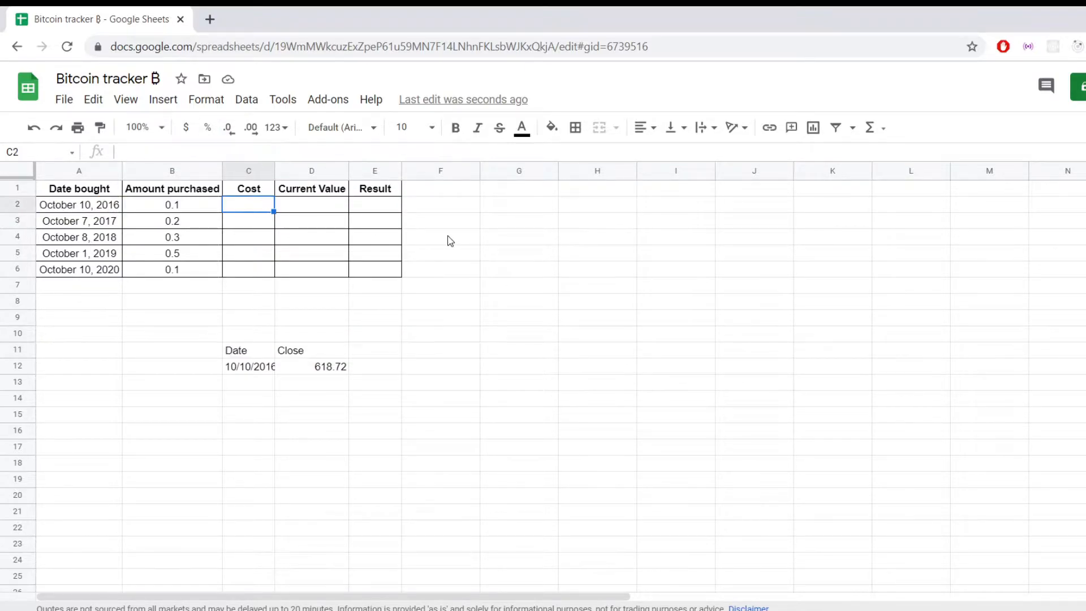
text(=INDEX()
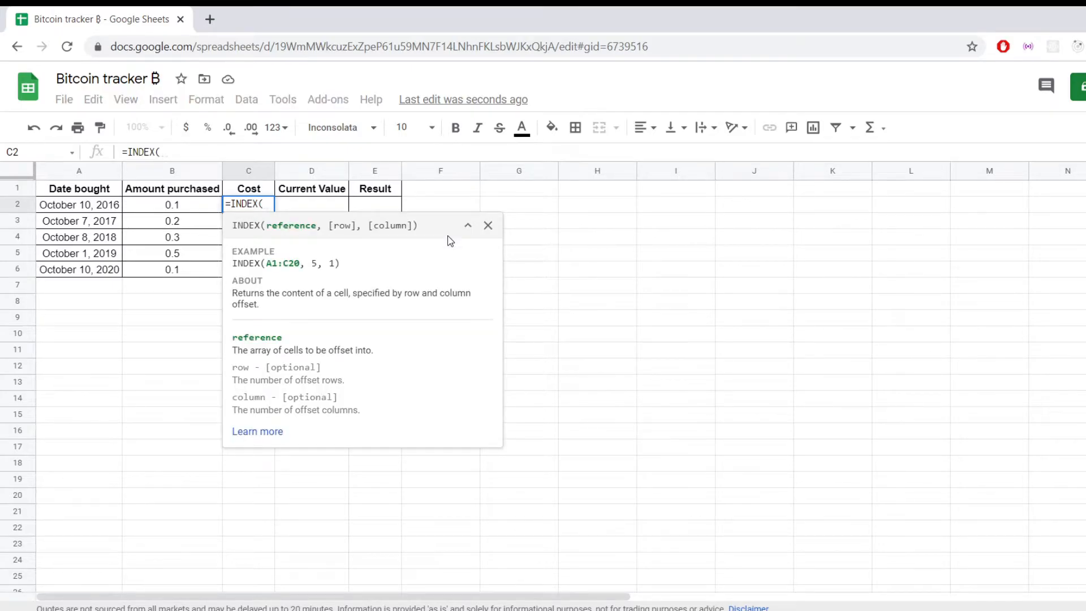
key(ctrl+v)
key(Left)
key(Left)
key(Left)
key(Left)
key(Left)
key(Left)
key(Left)
key(Left)
key(Left)
key(Left)
key(Left)
key(Left)
key(Left)
key(Left)
key(Left)
key(Left)
key(Left)
key(Left)
key(Left)
key(Left)
key(Right)
key(Right)
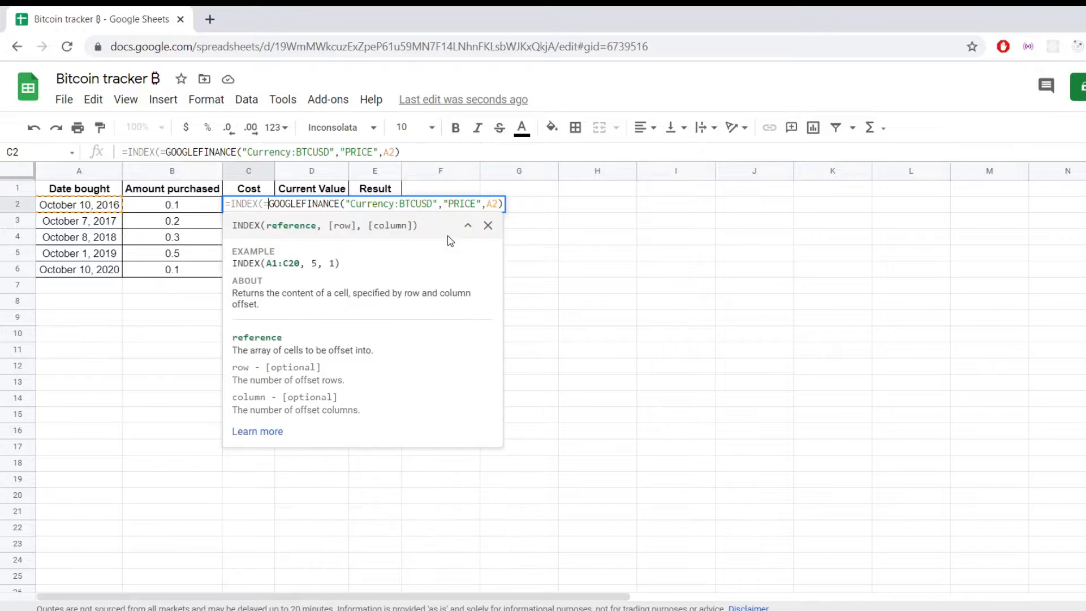
key(BackSpace)
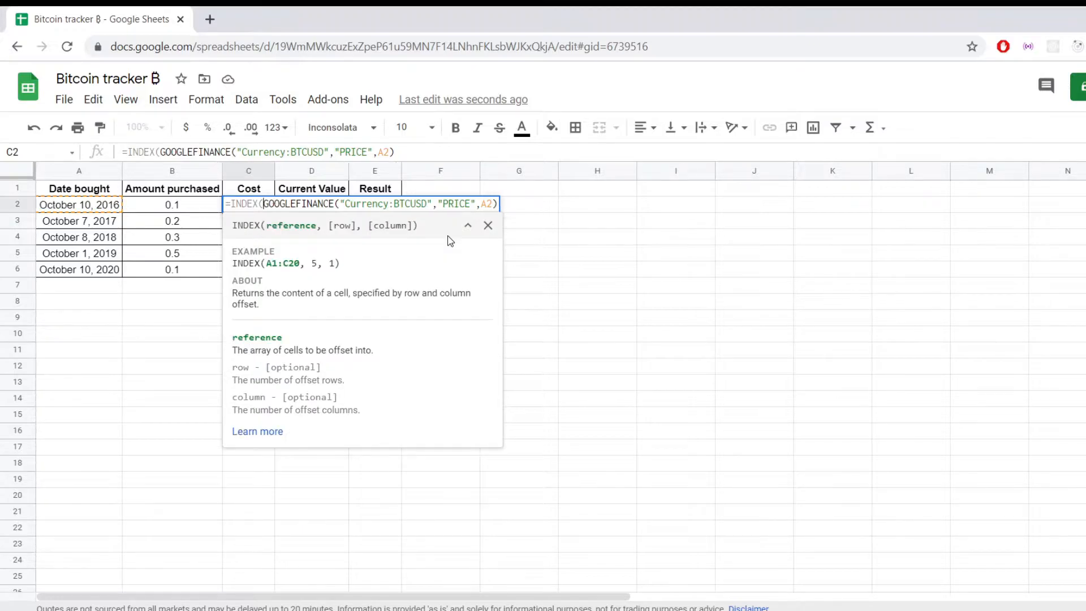
Step: Complete the INDEX formula in C2 with row 2 and column 2 as its offsets
click(406, 154)
text(,)
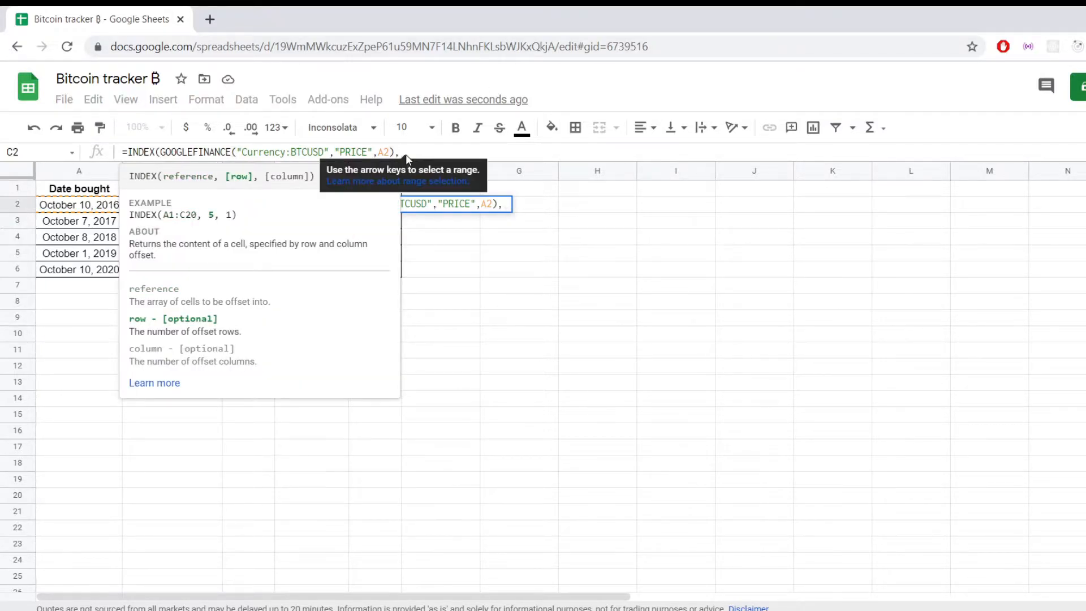
text(2)
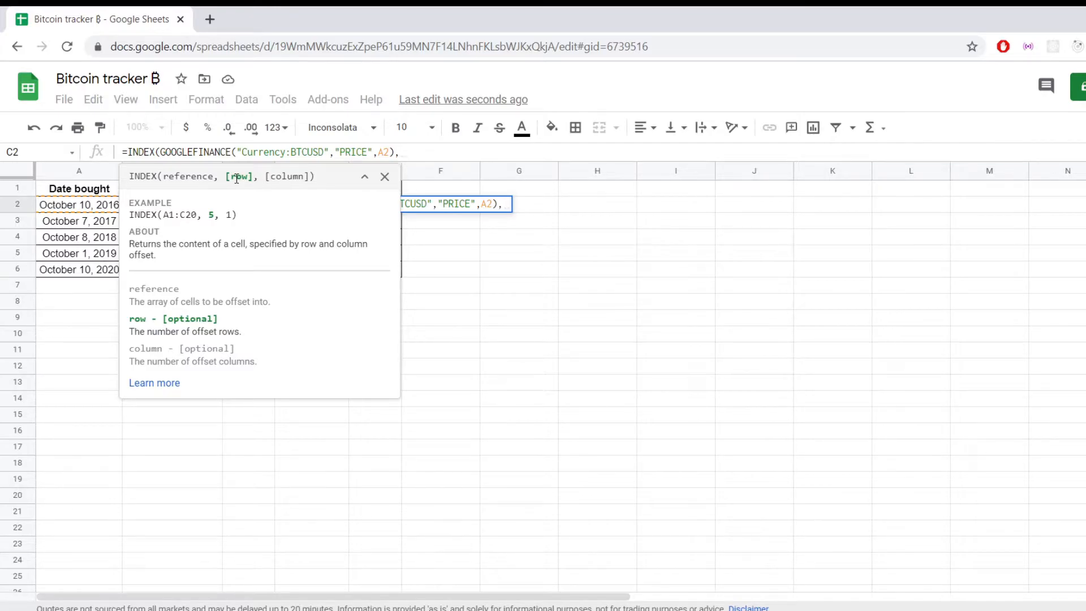
text(,2)
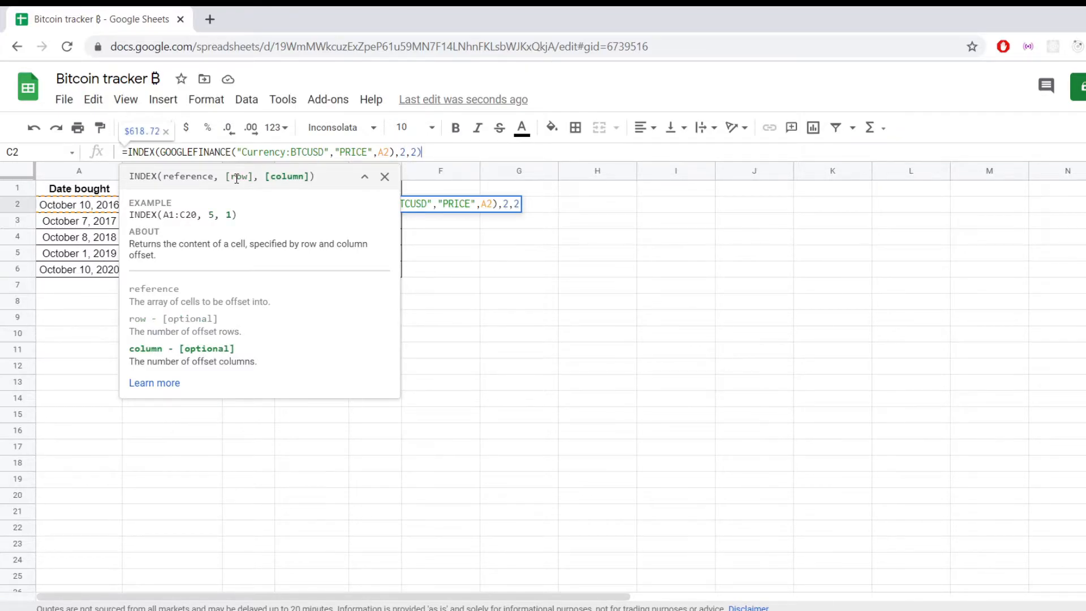
text())
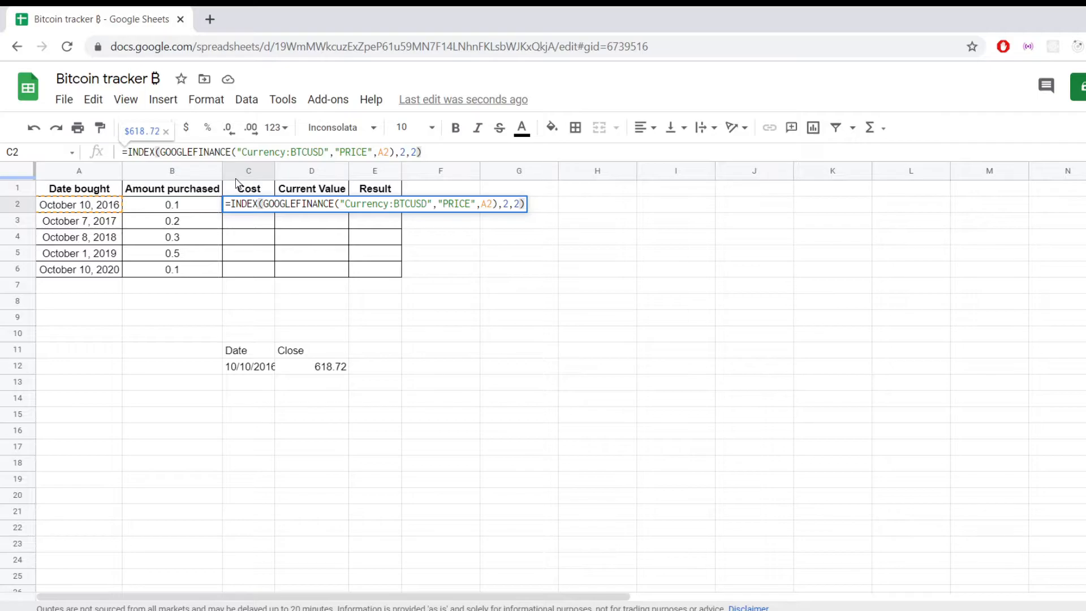
key(Return)
Step: Multiply the INDEX formula in C2 by the purchased amount in B2
click(253, 209)
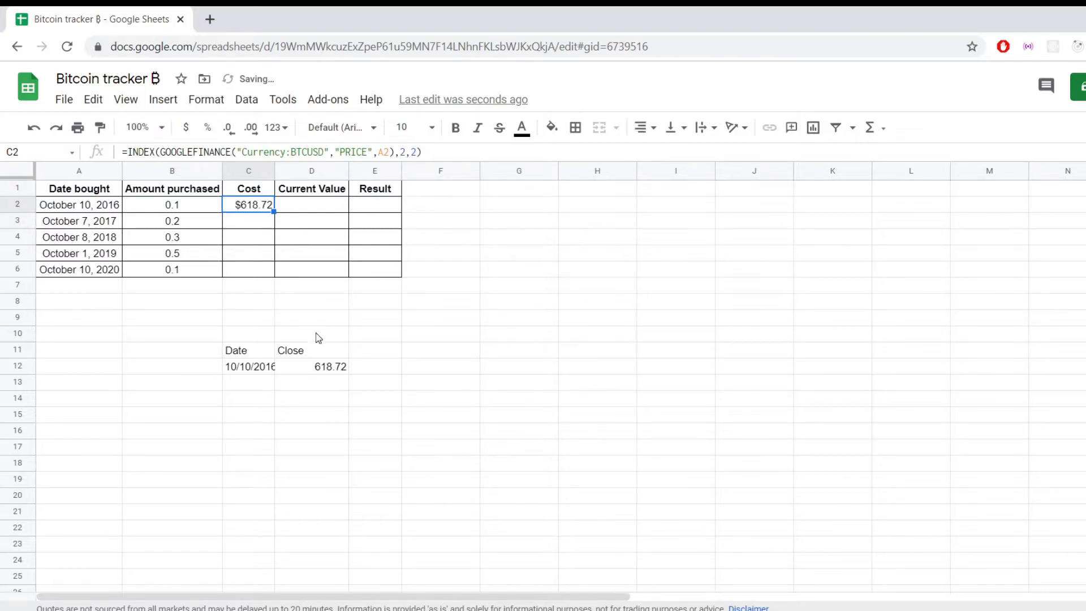
click(321, 369)
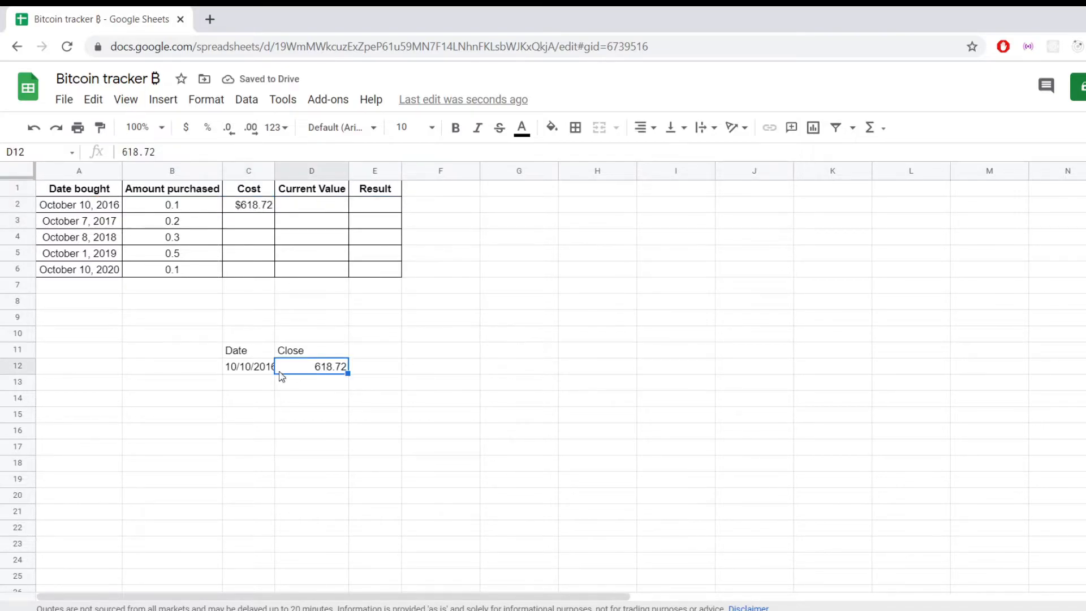
click(255, 208)
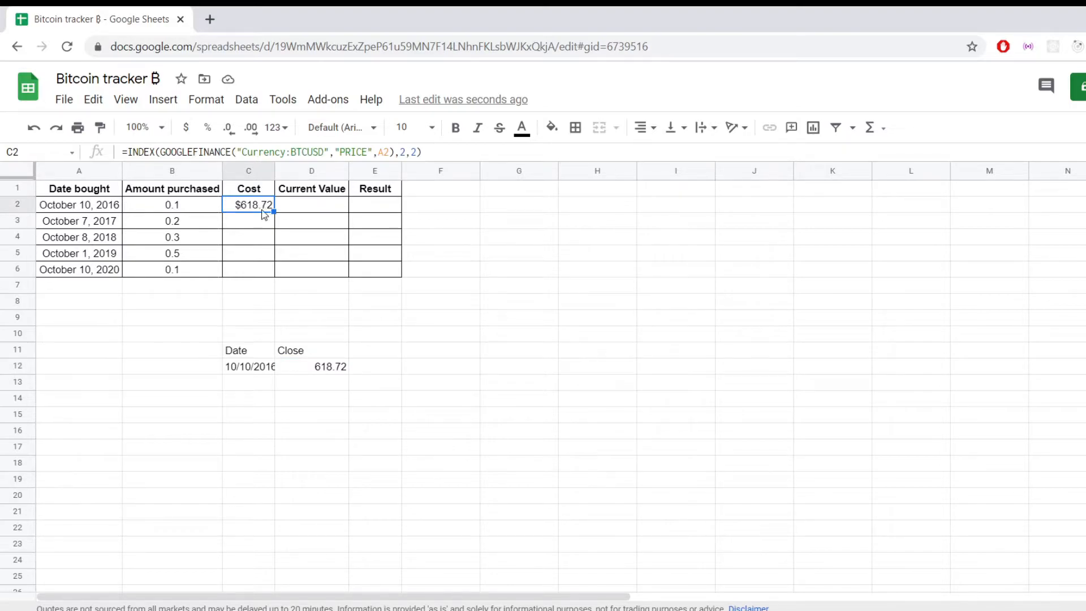
click(189, 208)
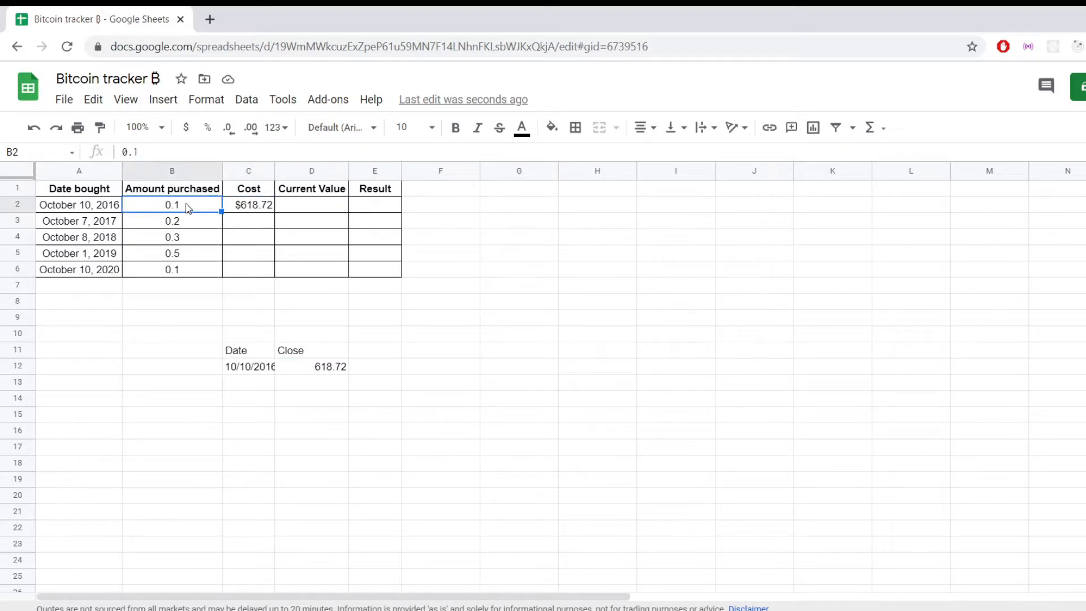
click(268, 209)
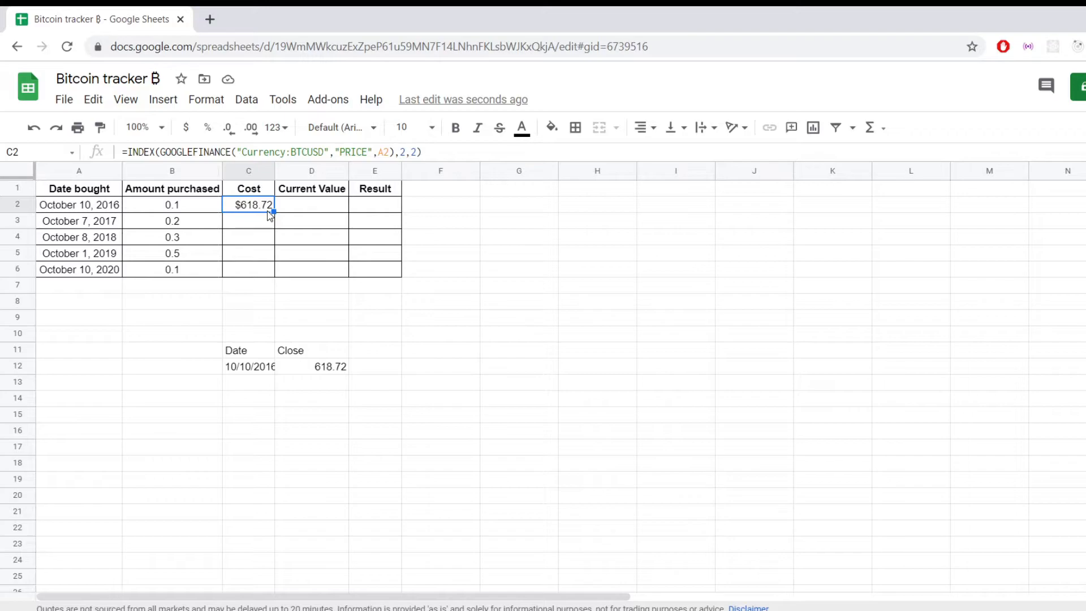
click(459, 152)
text(*)
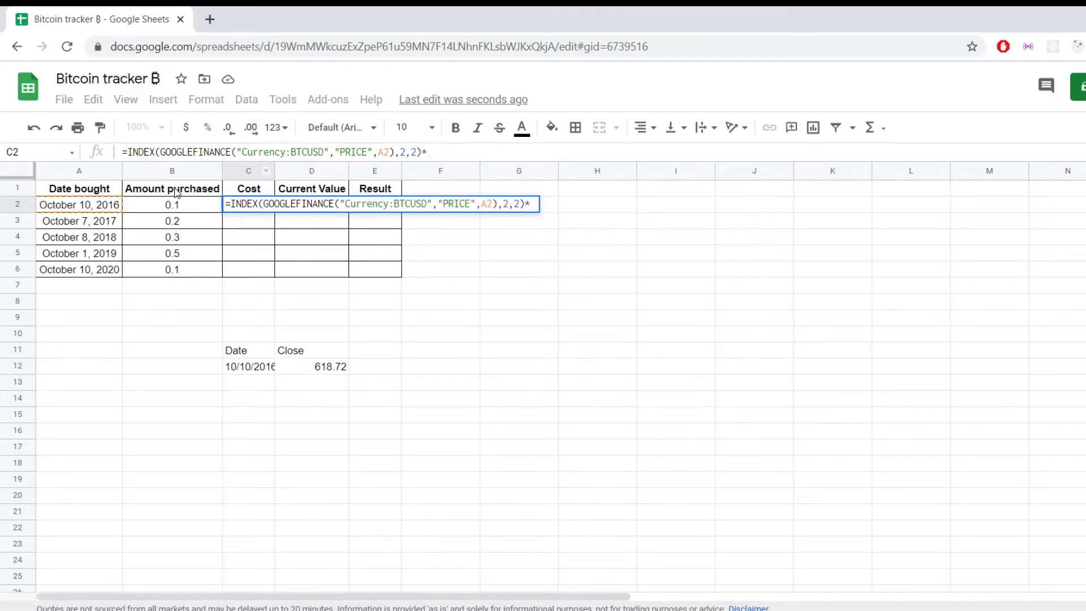
click(191, 206)
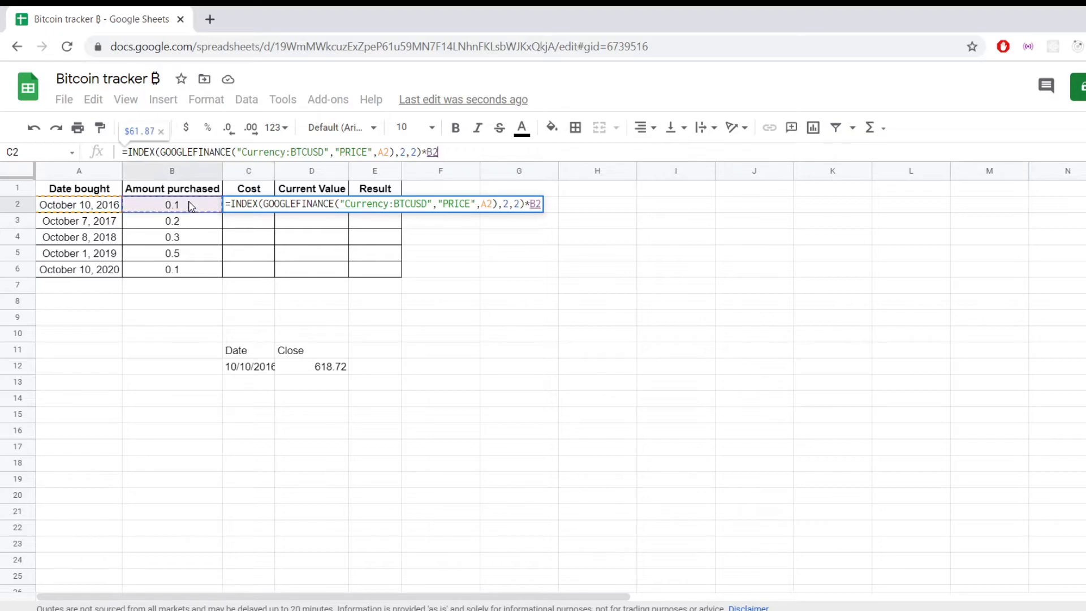
key(Return)
Step: Fill the cost formula from C2 down through C6
drag(191, 207, 233, 205)
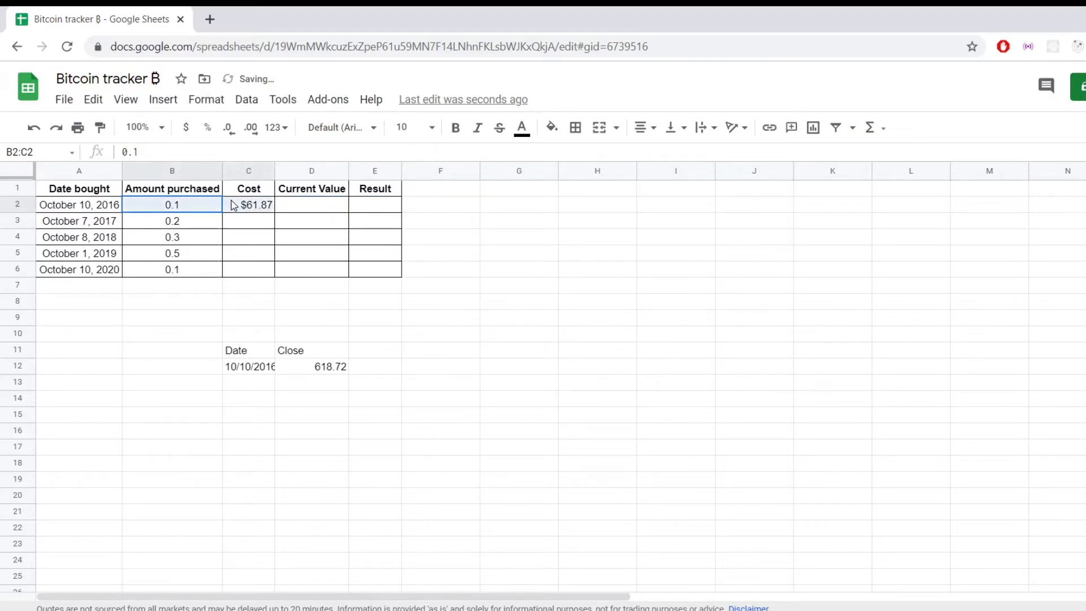
click(257, 207)
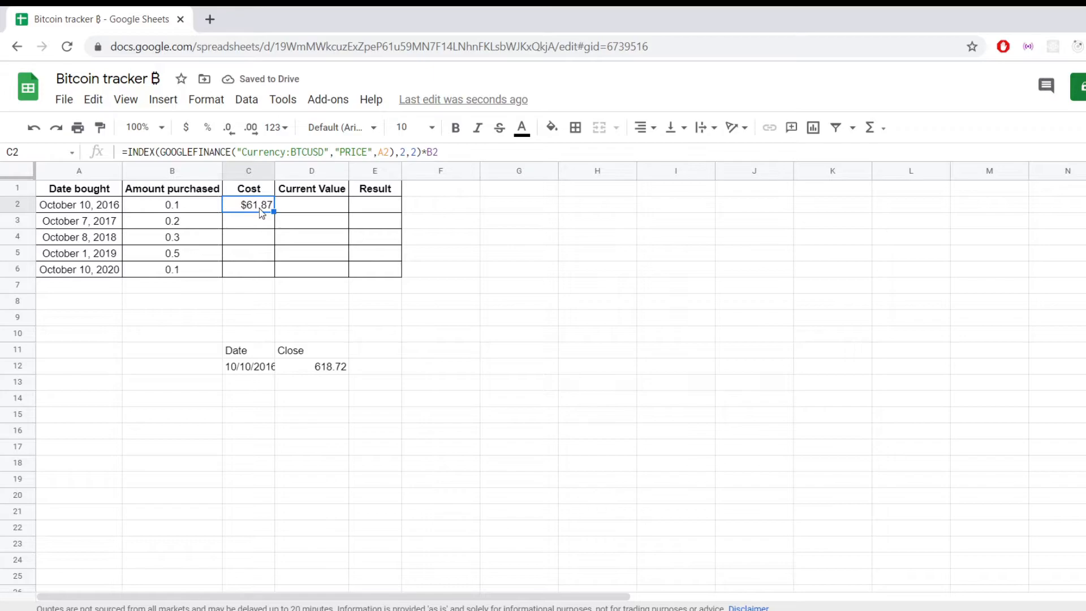
drag(273, 211, 269, 275)
click(315, 300)
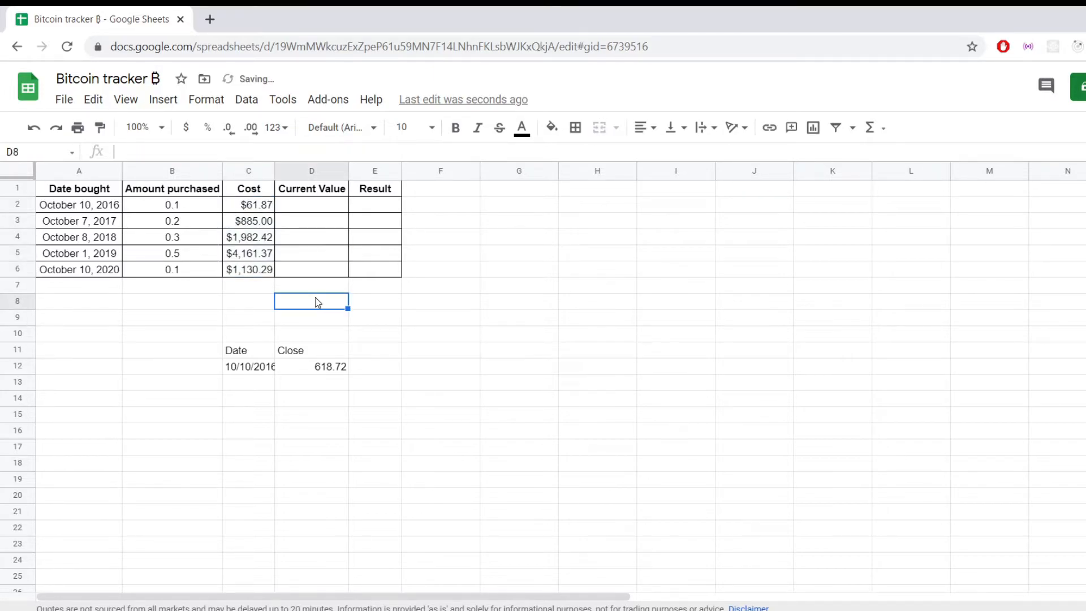
Step: Review the filled Cost values in C2:C6 against the purchase dates and amounts
click(268, 205)
key(ctrl+shift+Down)
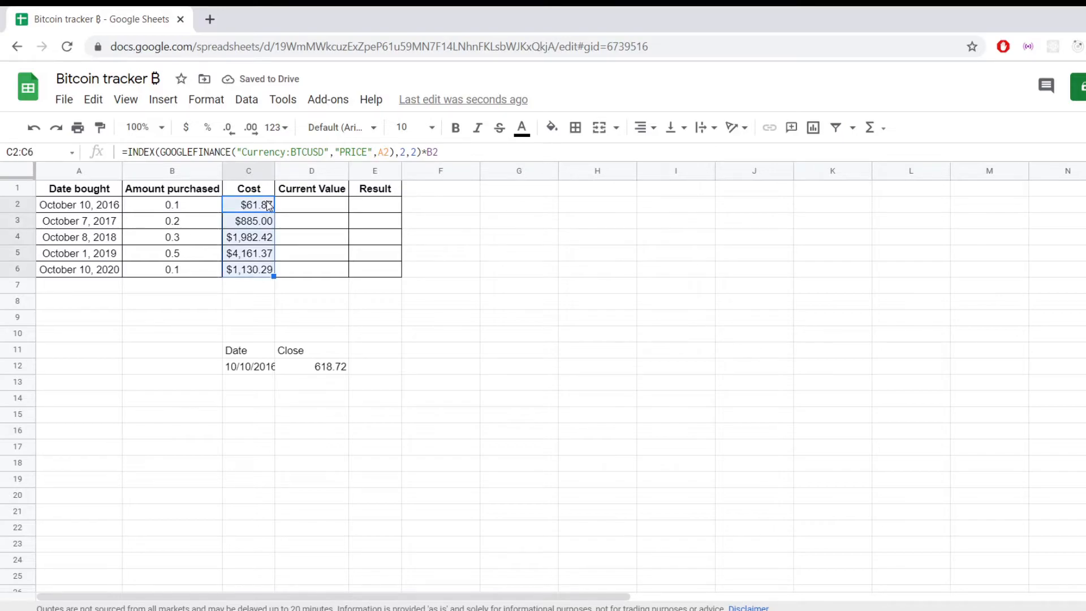
click(269, 205)
key(ctrl+Left)
key(shift+Right)
key(shift+Down)
key(shift+Down)
key(shift+Down)
key(shift+Down)
key(shift+Down)
key(Up)
key(Right)
key(Right)
key(Down)
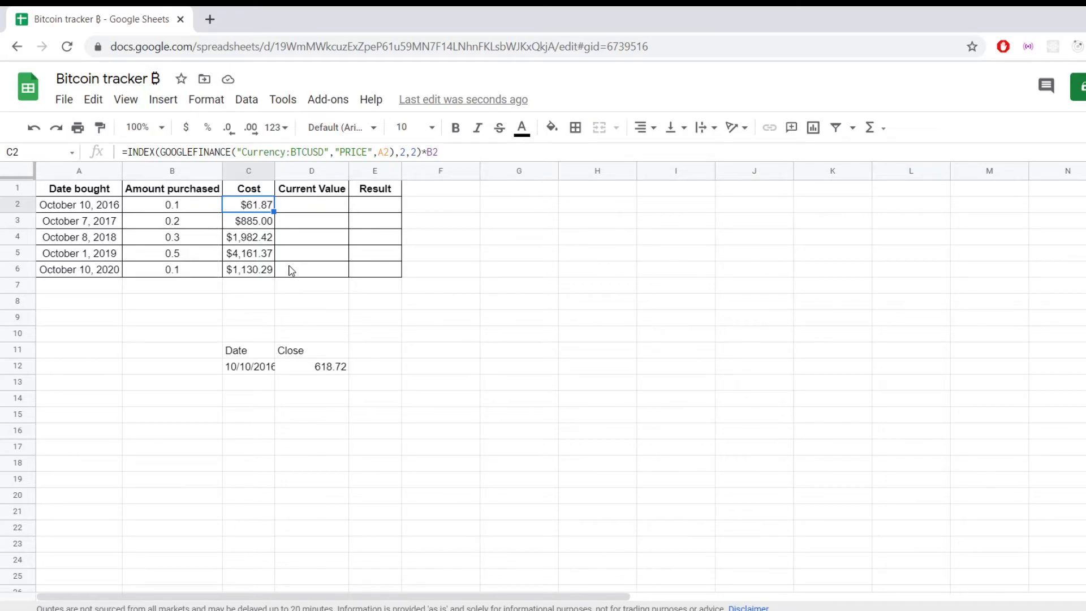
Step: Paste the copied formula =GOOGLEFINANCE("Currency:BTCUSD","PRICE",A2) into the first Current Value cell, D2
double_click(192, 152)
key(Escape)
key(Right)
text(=)
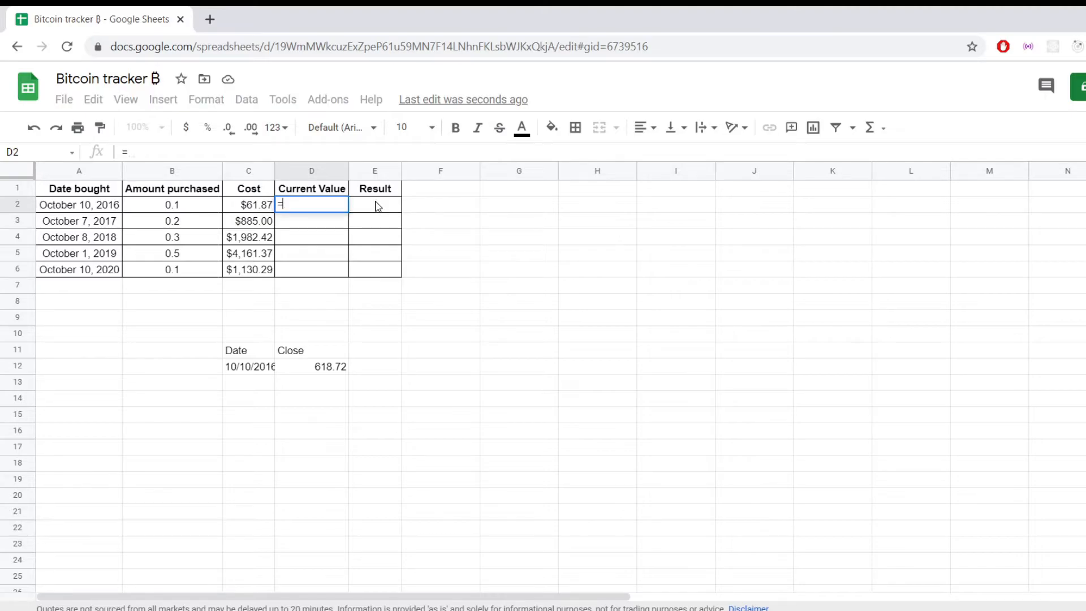
key(BackSpace)
text(=GOOGLEFINANCE("Currency:BTCUSD","PRICE",A2))
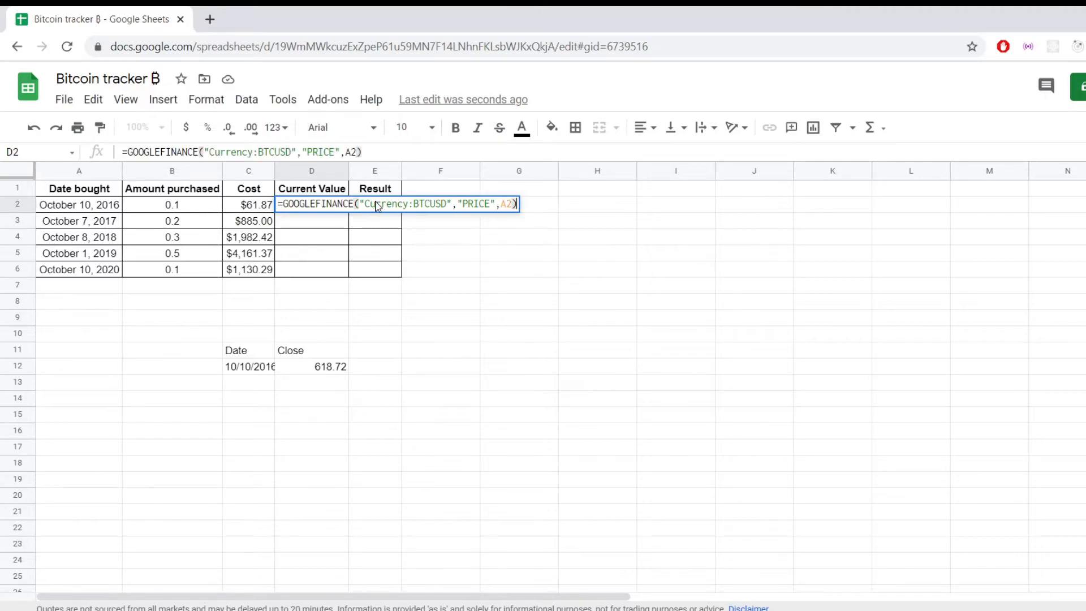
Step: Remove the "PRICE" and A2 arguments from the formula in D2, leaving =GOOGLEFINANCE("Currency:BTCUSD")
key(Left)
key(BackSpace)
key(BackSpace)
key(BackSpace)
key(BackSpace)
key(BackSpace)
key(BackSpace)
key(BackSpace)
key(BackSpace)
key(BackSpace)
key(BackSpace)
key(BackSpace)
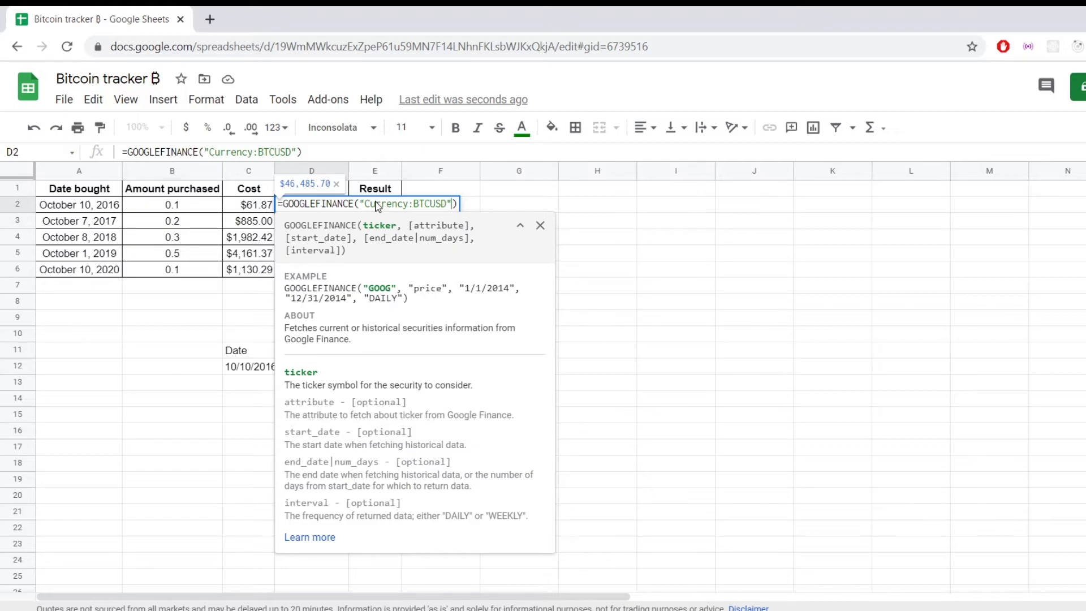
key(Return)
click(318, 209)
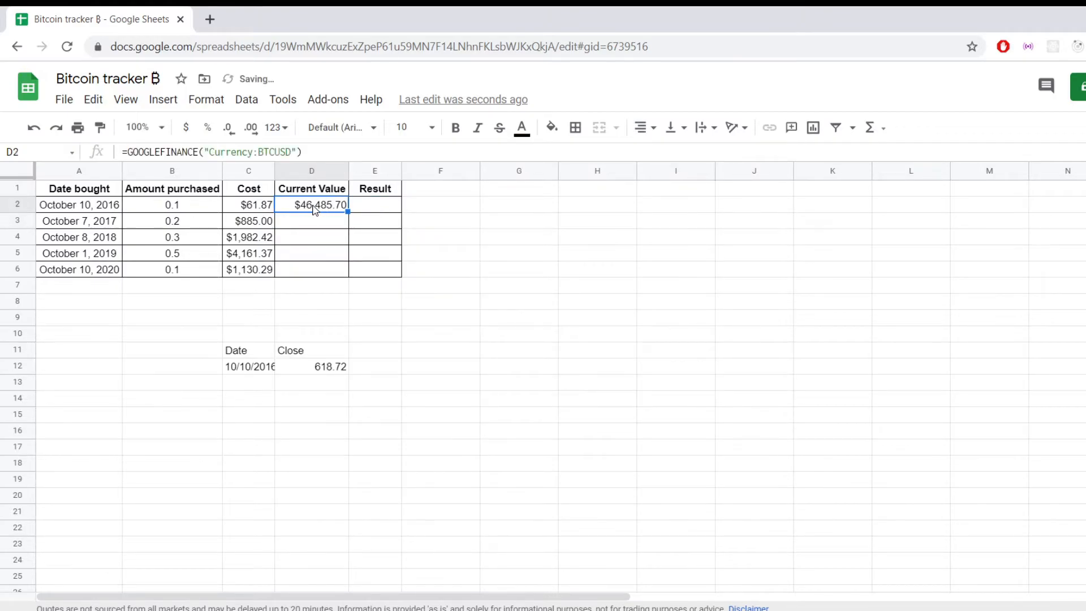
Step: Multiply the price formula in D2 by the purchased amount in B2 and fill it down through D6
click(366, 150)
text(*)
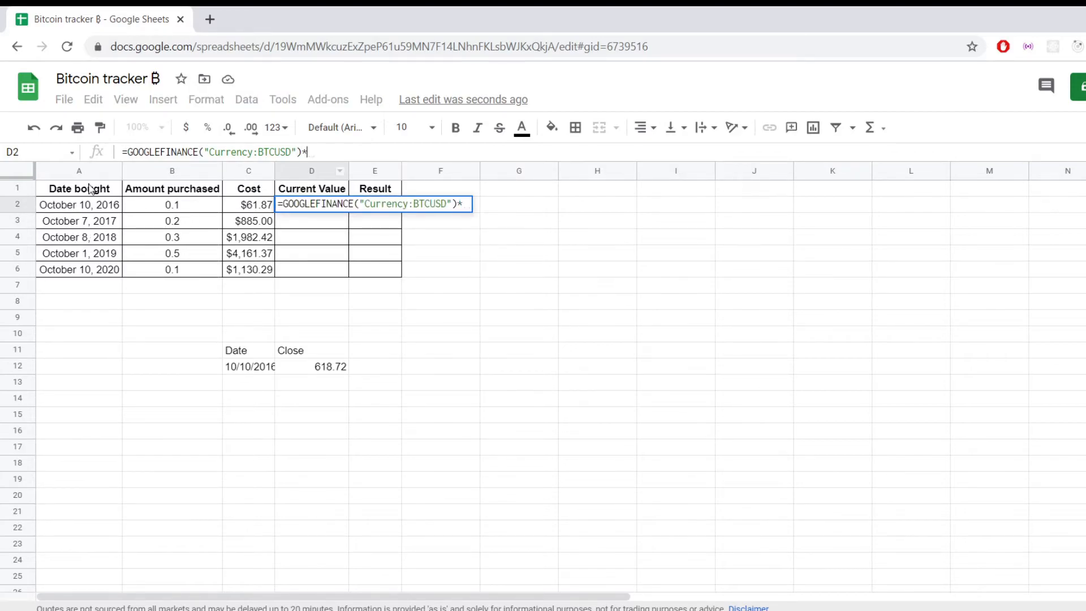
click(158, 210)
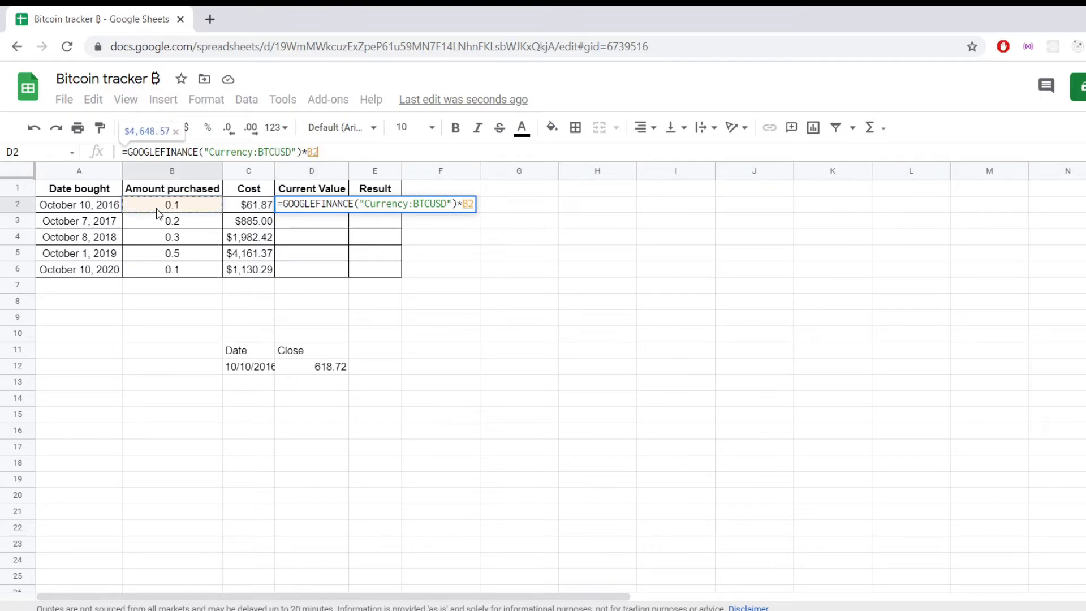
key(Return)
click(339, 206)
drag(347, 237, 351, 272)
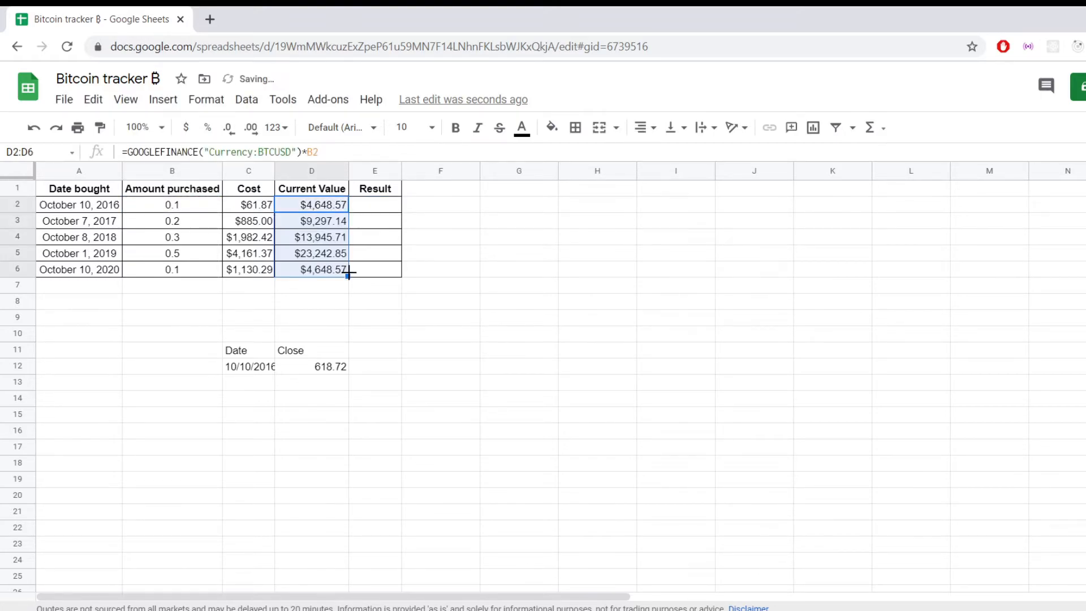
Step: Compare the October 8, 2018 purchase's amount, cost and current value across row 4
click(351, 243)
key(Up)
key(Down)
key(Left)
key(Left)
key(Left)
key(Right)
key(Left)
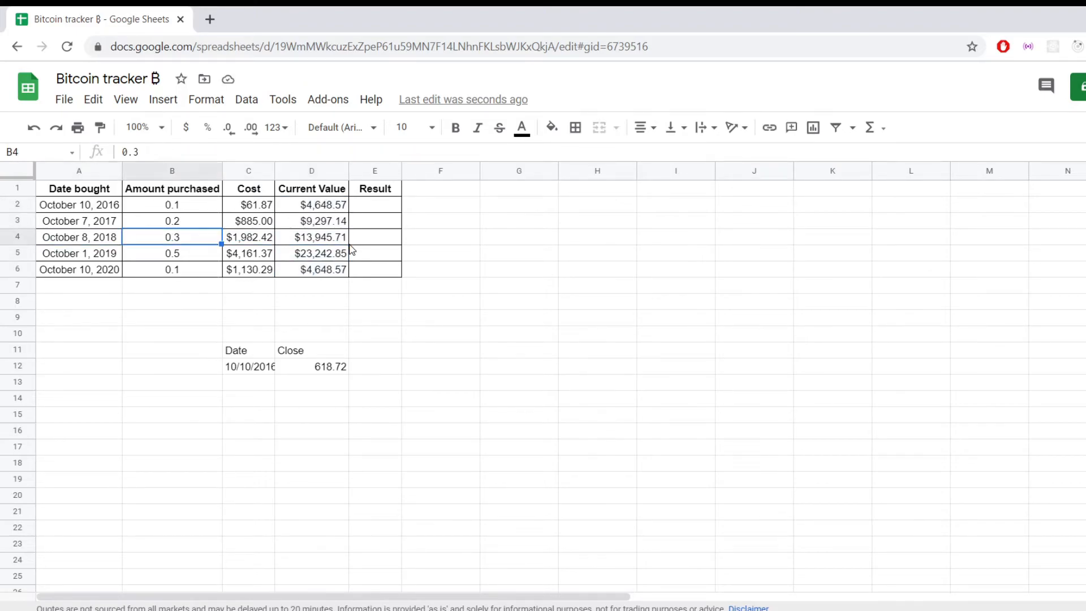
key(Right)
key(Left)
key(Right)
key(Left)
Step: Enter the formula =D2/C2 in the first Result cell, E2, to divide current value by cost
key(Right)
key(Right)
key(Right)
key(Right)
key(Up)
key(Up)
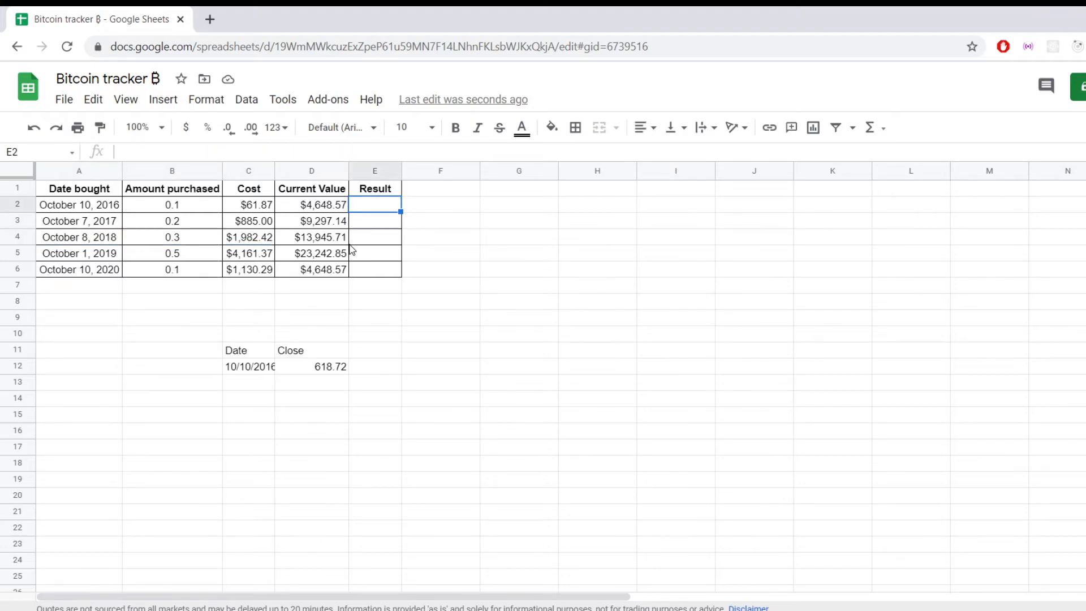
text(=)
key(Left)
text(/)
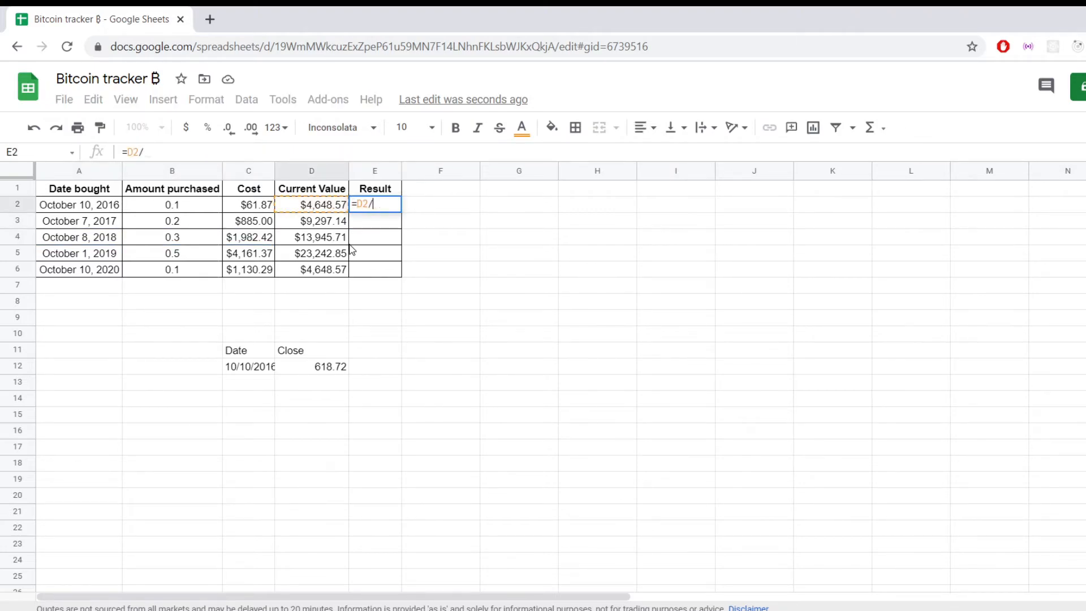
key(Left)
key(Left)
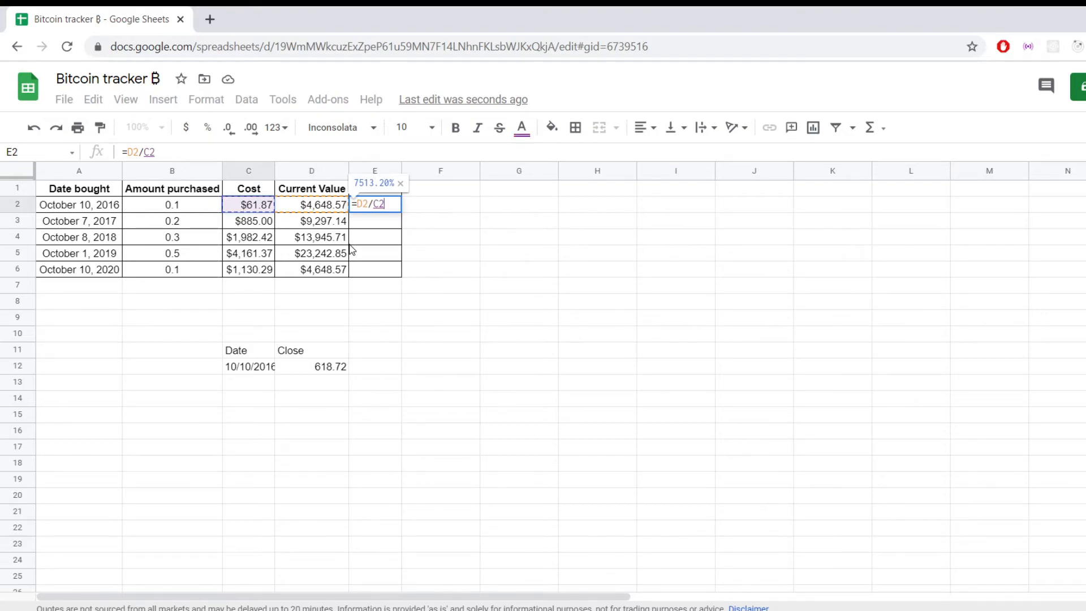
key(Return)
Step: Change the text color of Result cell E2 to white
click(376, 206)
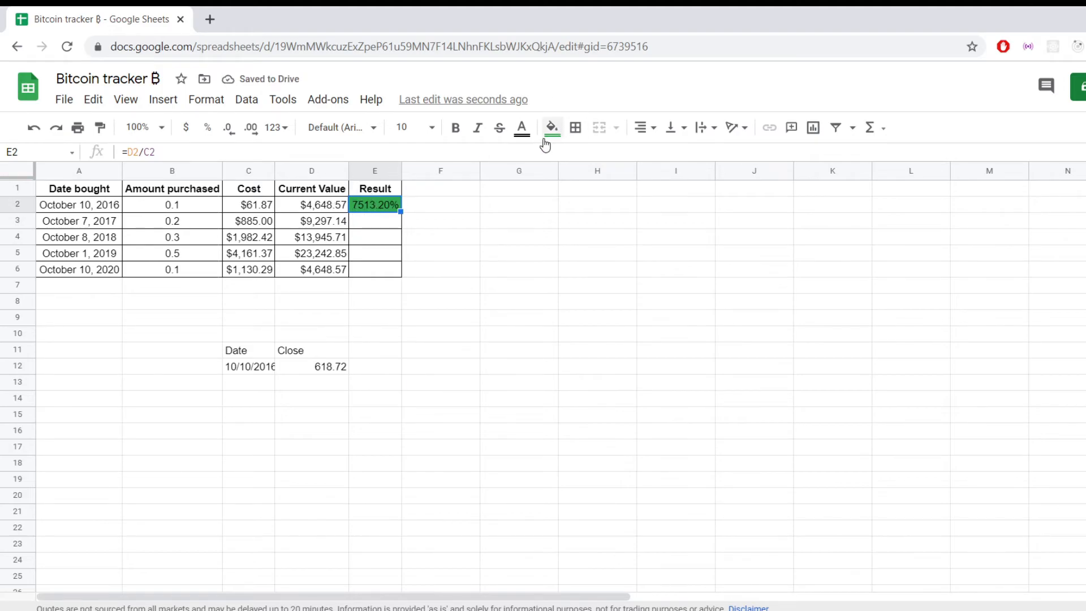
click(521, 128)
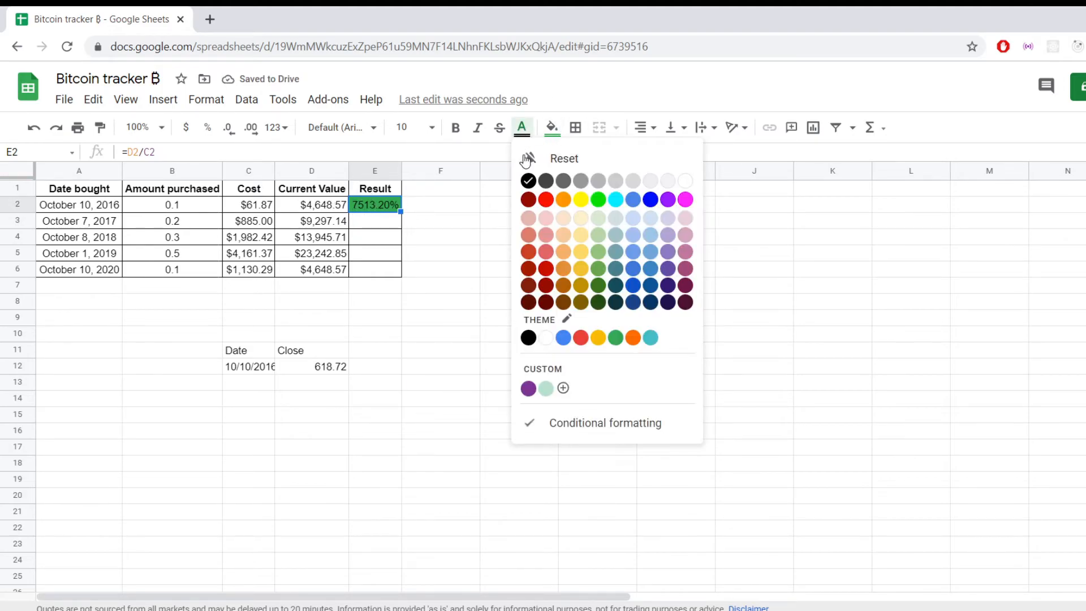
click(546, 338)
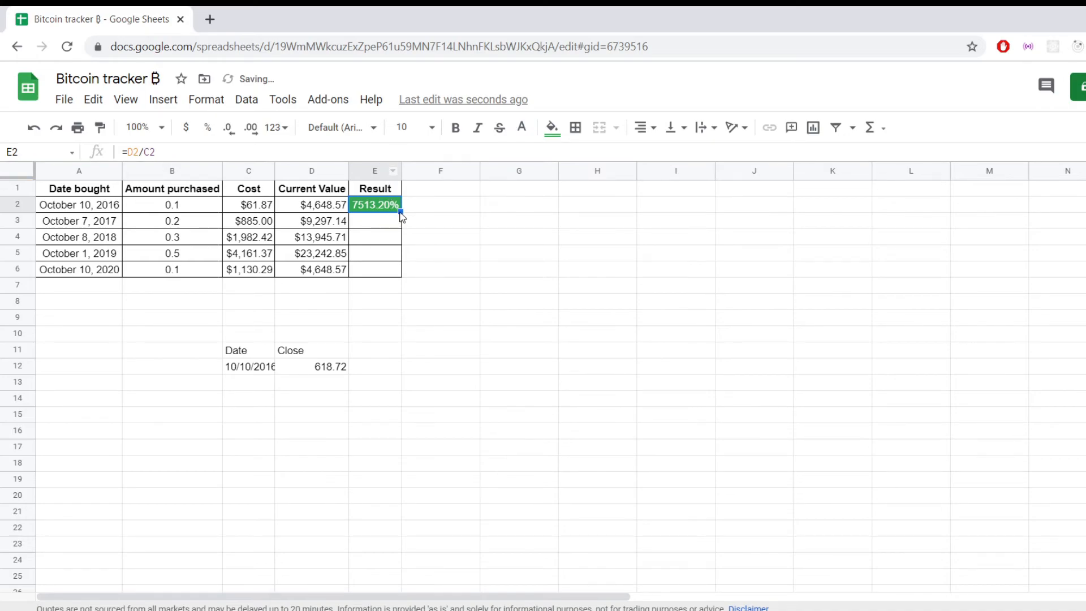
Step: Fill the Result formula and its formatting from E2 down through E6
drag(399, 212, 394, 275)
click(432, 276)
click(387, 219)
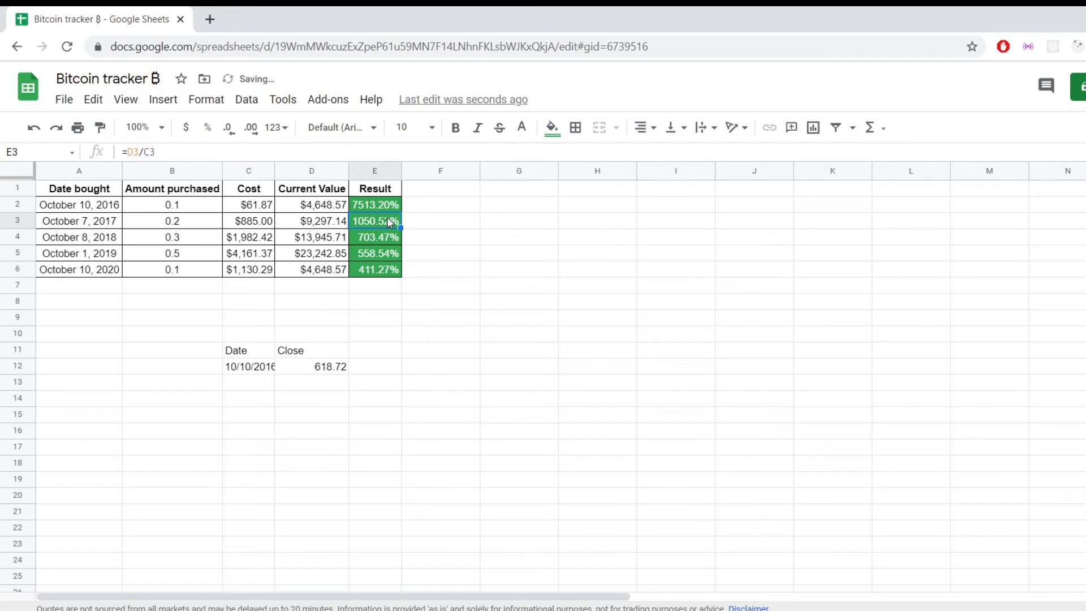
Step: Review the October 10, 2016 purchase's amount, cost, current value and result across row 2
click(358, 201)
key(Left)
key(Left)
key(Left)
key(Right)
key(Left)
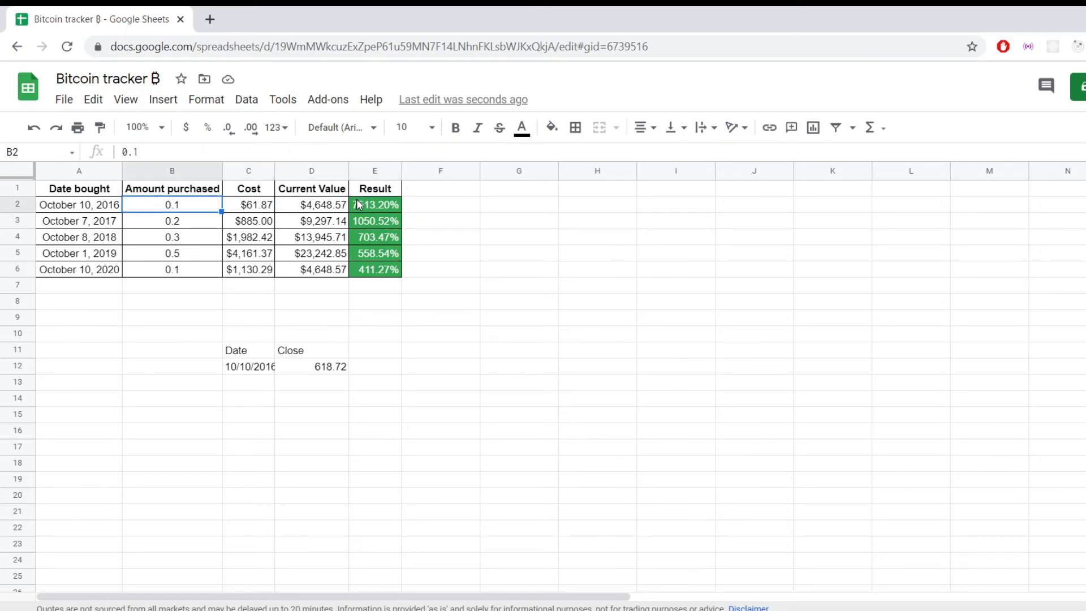
key(Right)
key(Left)
key(Left)
key(Right)
key(Left)
key(Right)
key(Right)
key(Right)
key(Left)
key(Right)
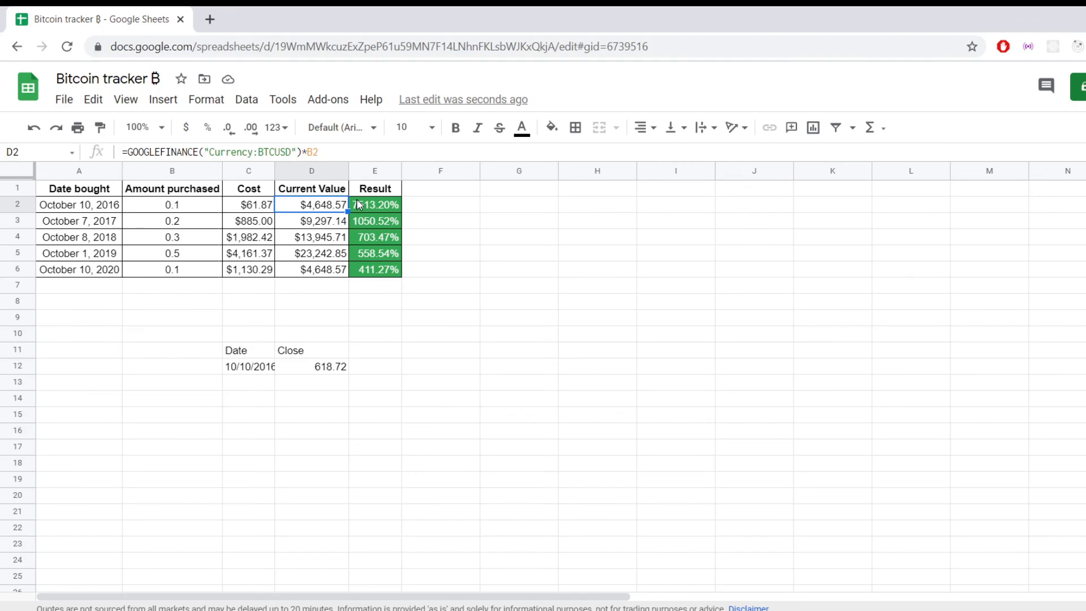